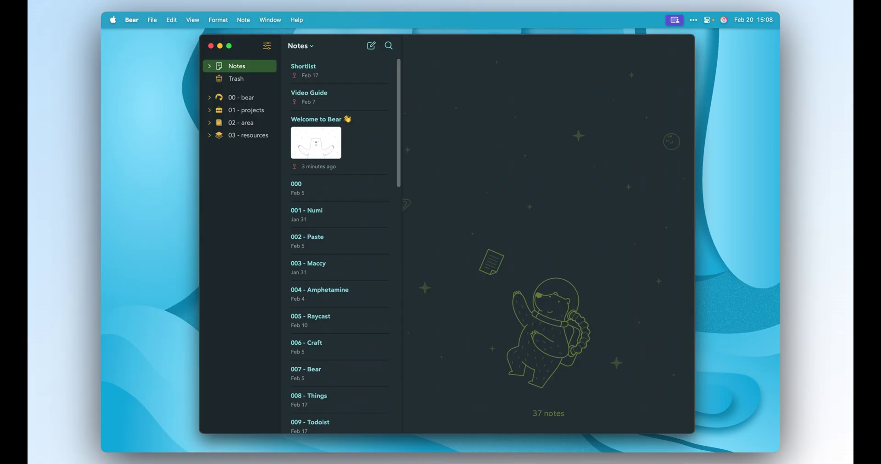
Step: Open Bear's settings with Cmd+, on the General tab
key(super+comma)
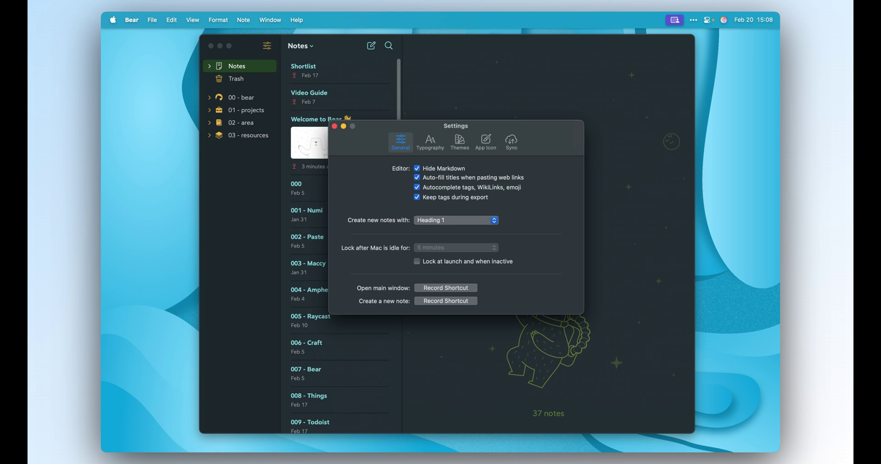
Step: Review the Typography settings and scroll through the available colour themes
click(430, 143)
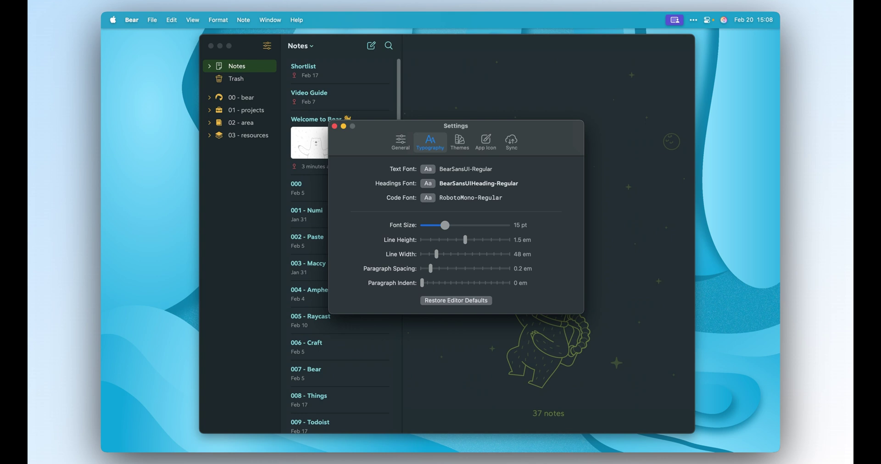
click(459, 143)
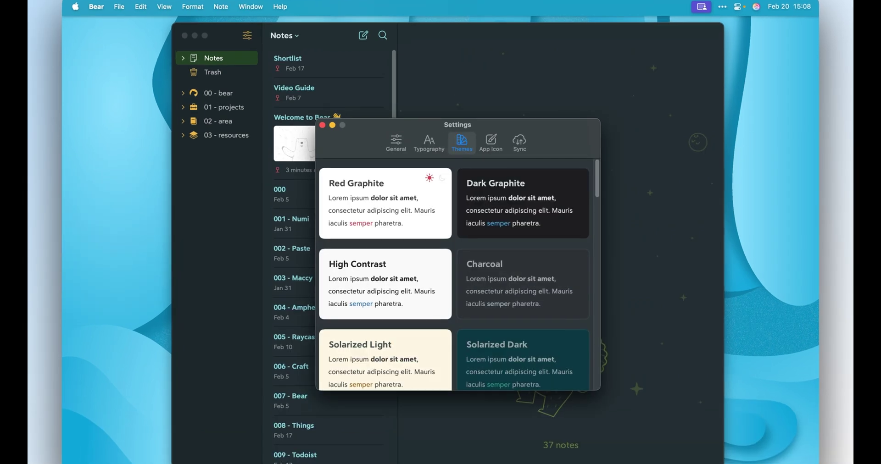
scroll(454, 275, down, 3)
scroll(523, 239, down, 5)
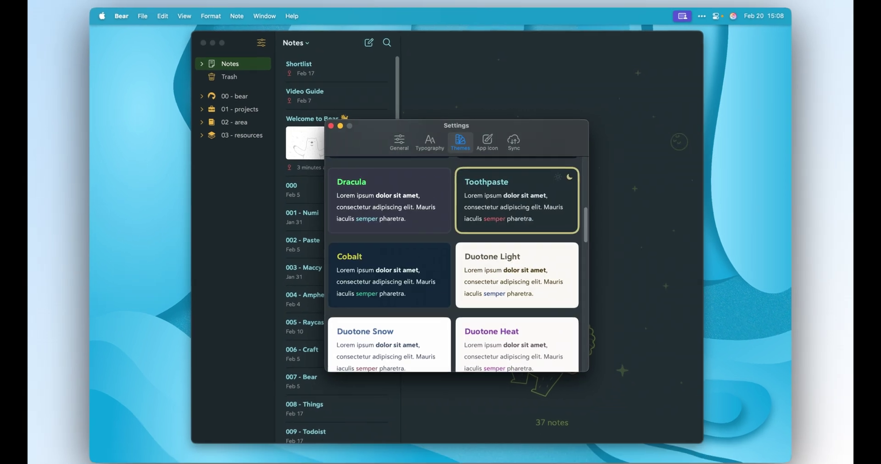
scroll(523, 238, down, 3)
scroll(523, 238, down, 5)
scroll(454, 257, up, 5)
Step: Try the Lake and red Bear app icons, keep Blue Bearry, then view iCloud Sync
click(485, 141)
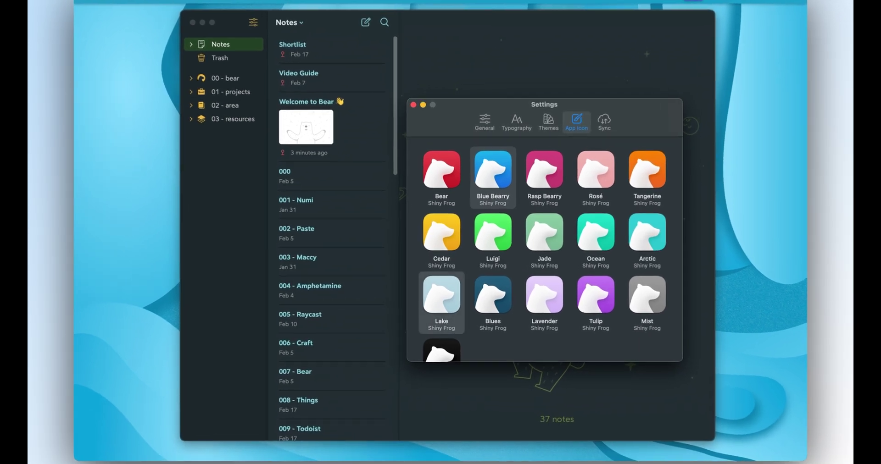
click(441, 299)
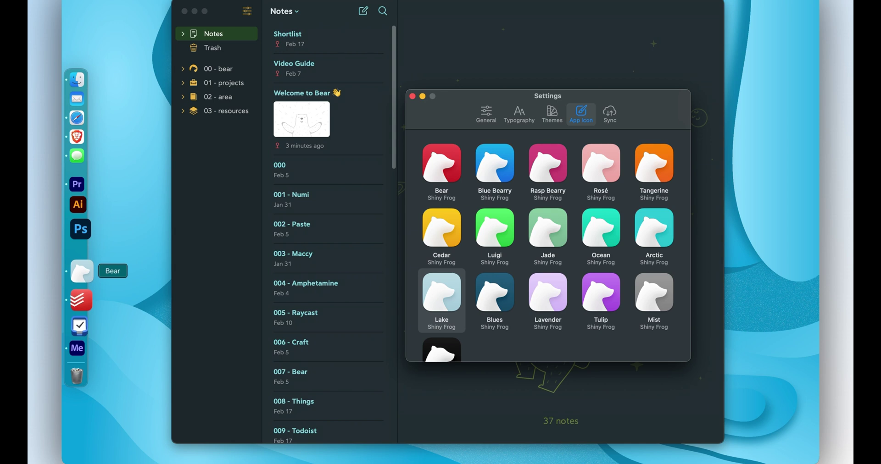
key(Up)
key(Up)
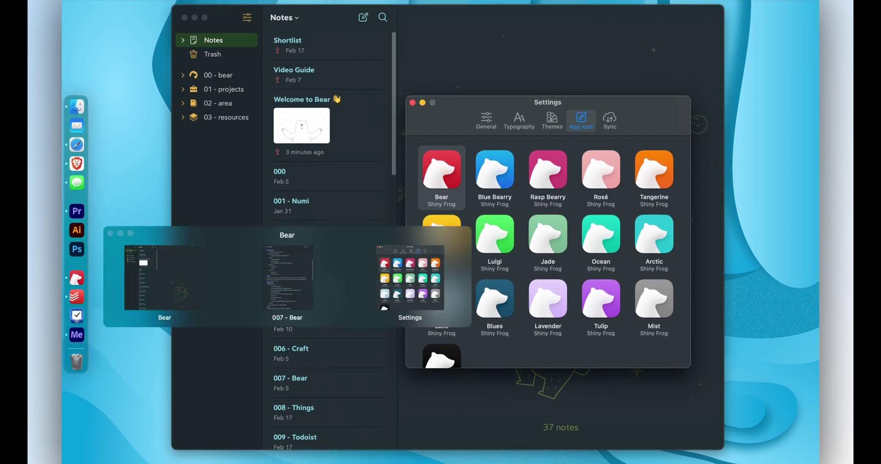
key(Right)
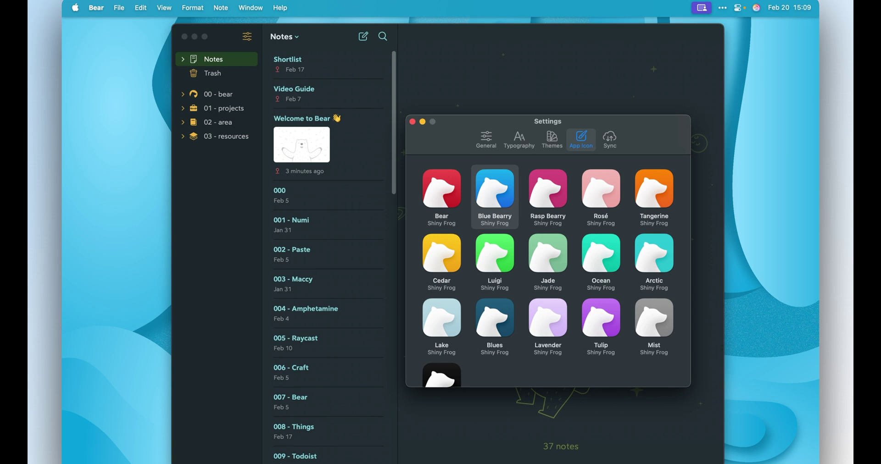
click(610, 140)
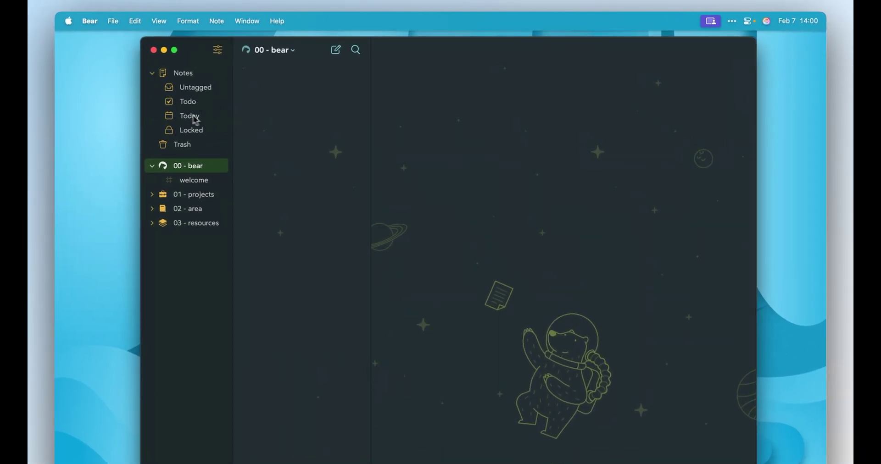
Step: Collapse Notes, scroll the 37-note list, and read Welcome to Bear with the sidebar hidden
click(152, 74)
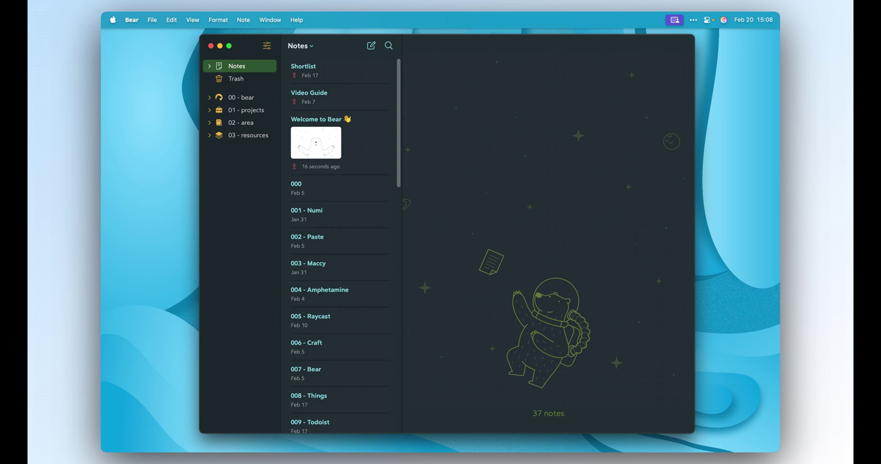
scroll(340, 246, down, 5)
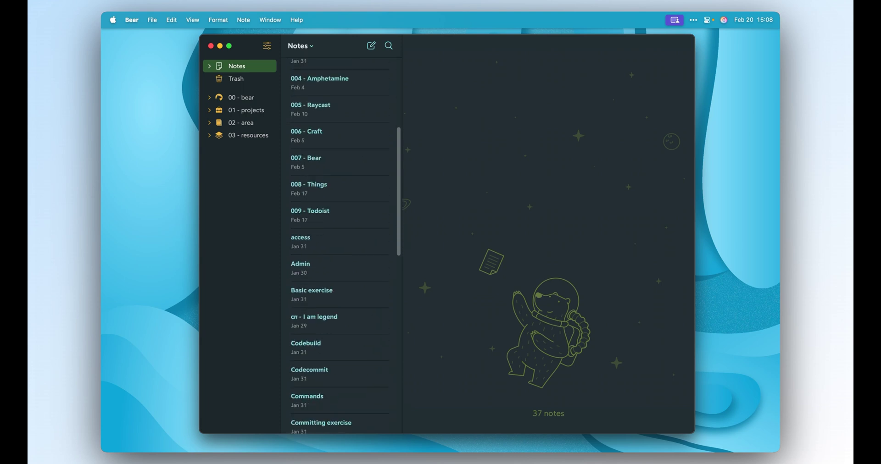
scroll(340, 246, down, 3)
scroll(340, 246, down, 2)
scroll(339, 246, down, 1)
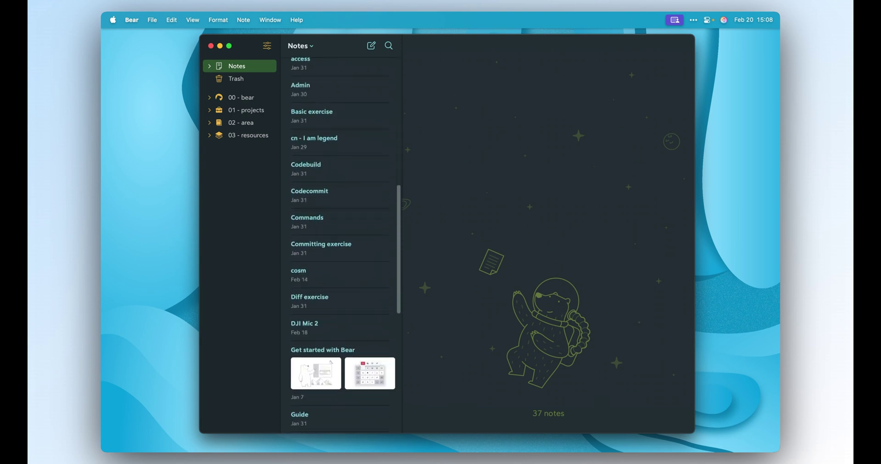
scroll(340, 245, down, 4)
scroll(340, 245, down, 10)
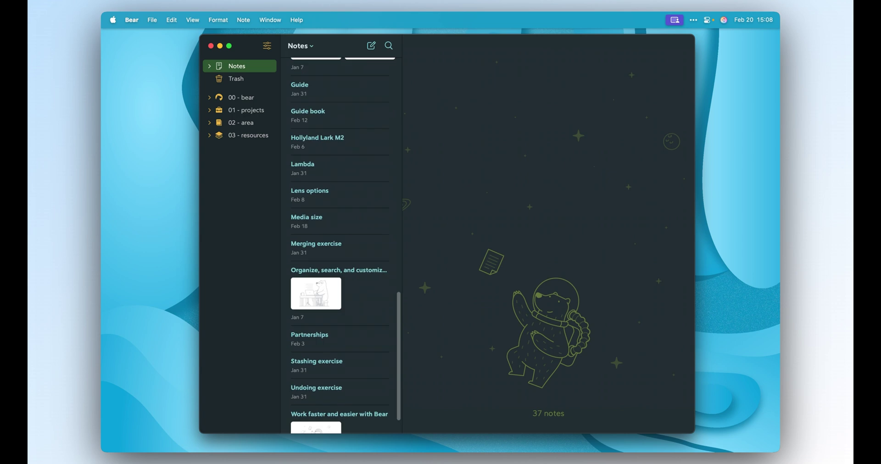
key(ctrl+2)
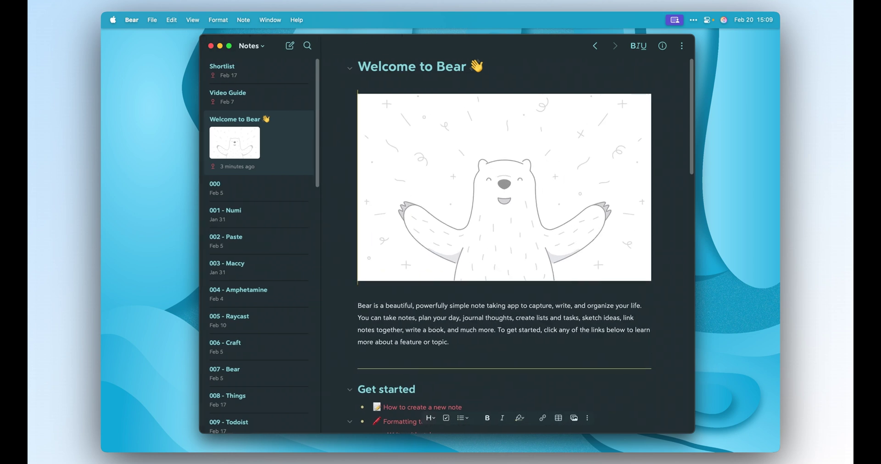
Step: Restore the tag sidebar and view the Welcome note's Statistics, Table of Contents and Backlinks
key(ctrl+3)
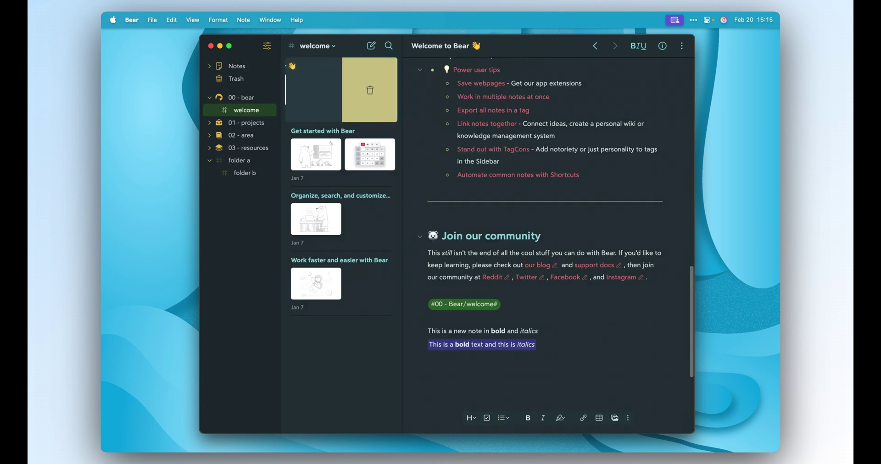
scroll(341, 90, left, 3)
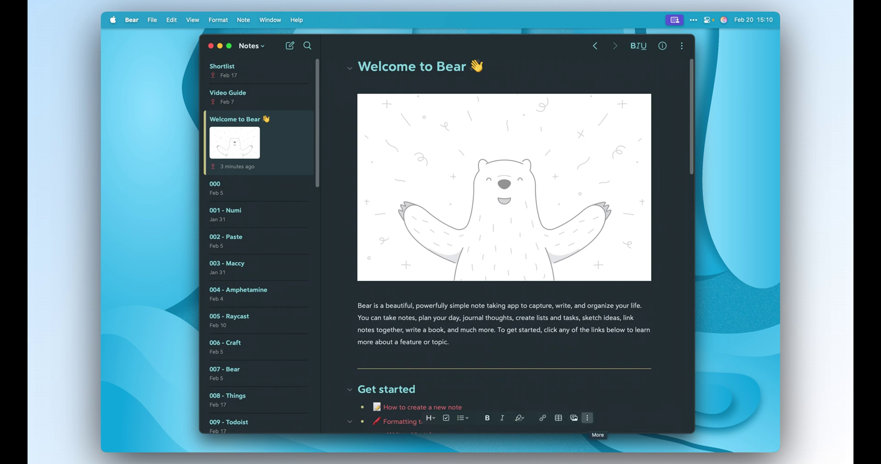
click(662, 46)
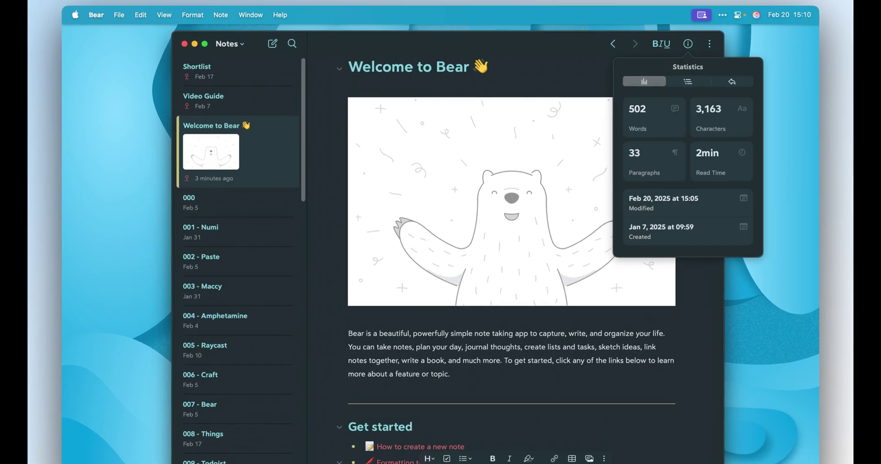
click(687, 82)
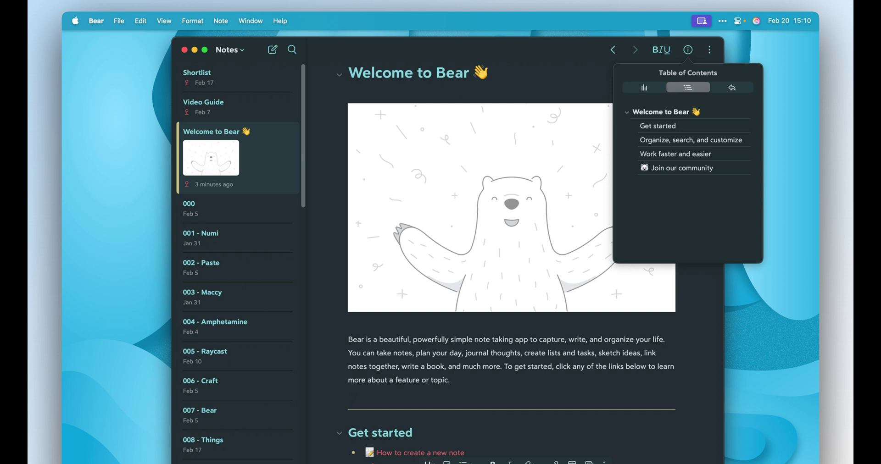
click(732, 87)
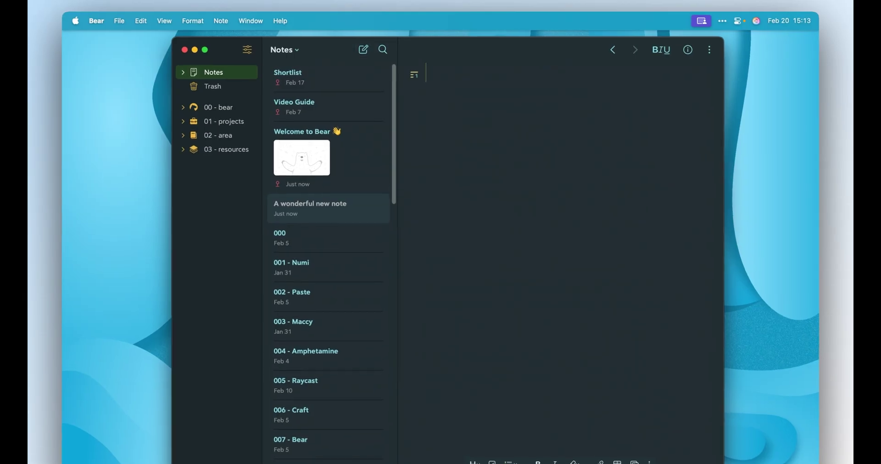
Step: Create 'new note' tagged #folder a# and filter the list to folder a
text(new note)
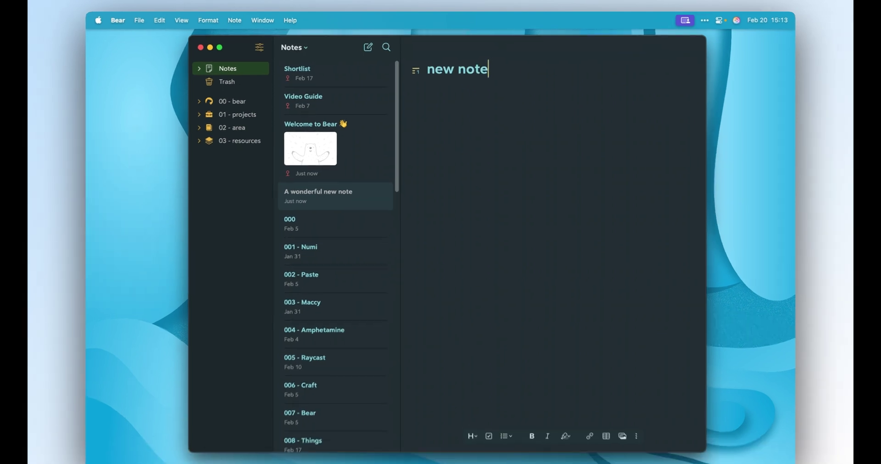
key(Return)
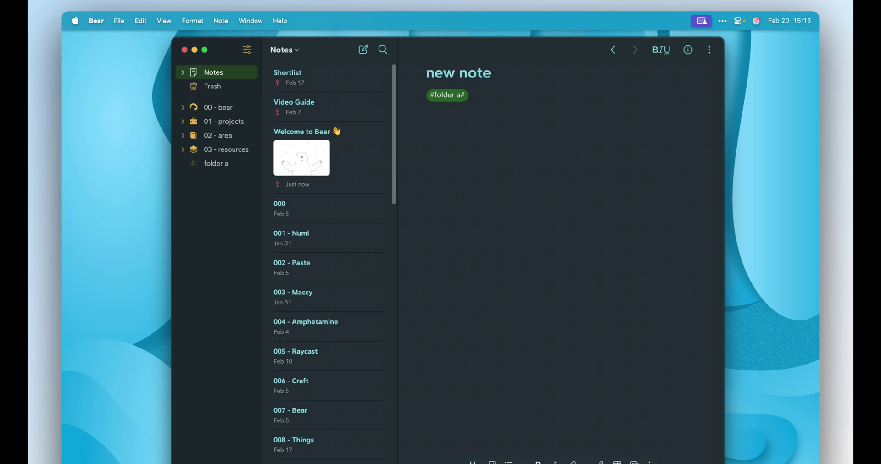
click(215, 163)
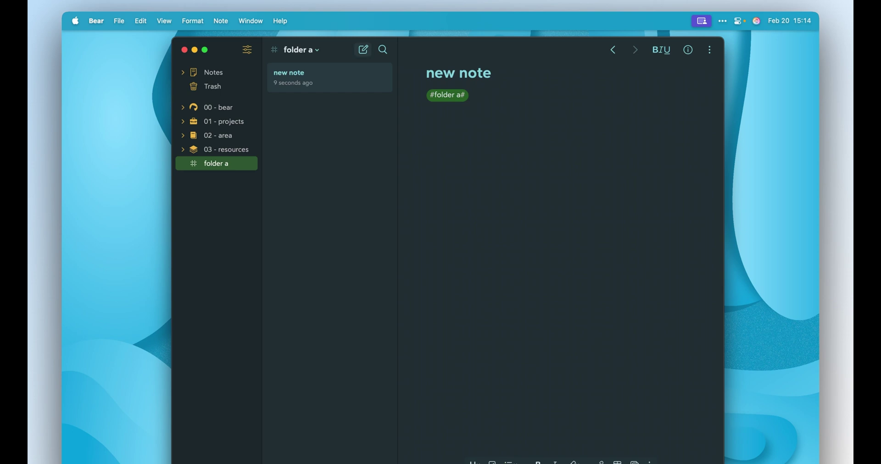
Step: Create 'another note' tagged #folder a/folder b# and show the folder b notes
click(363, 50)
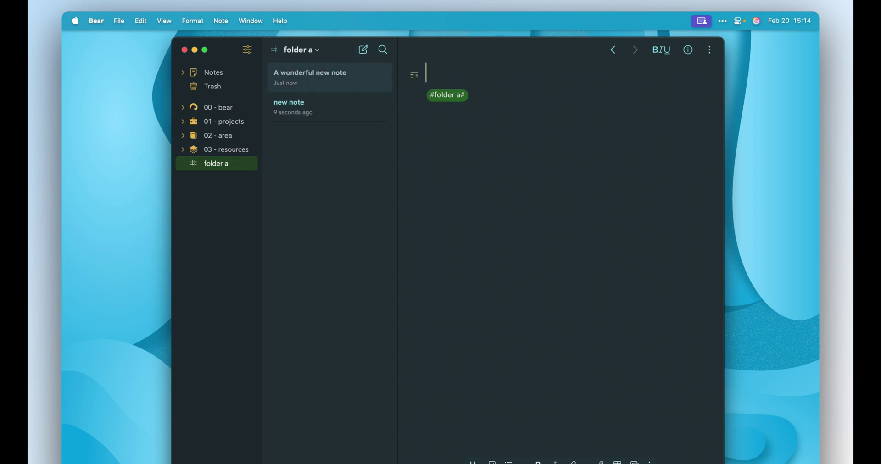
text(another note)
key(Tab)
text(/folder b)
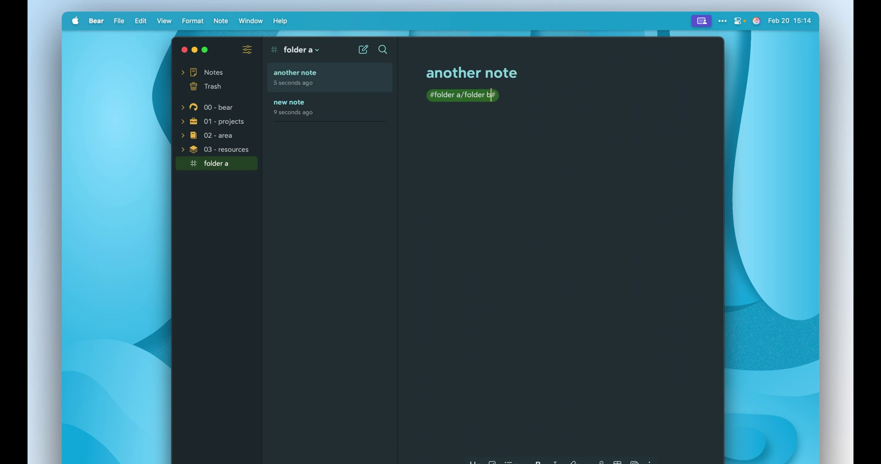
key(Right)
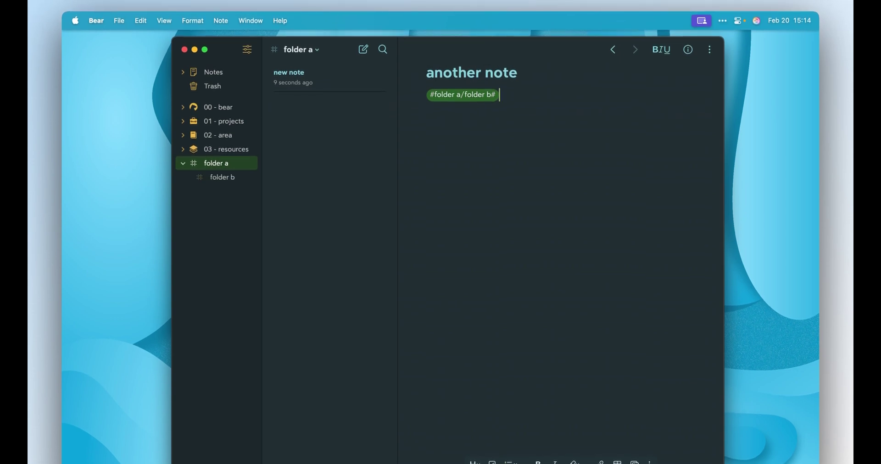
key(Down)
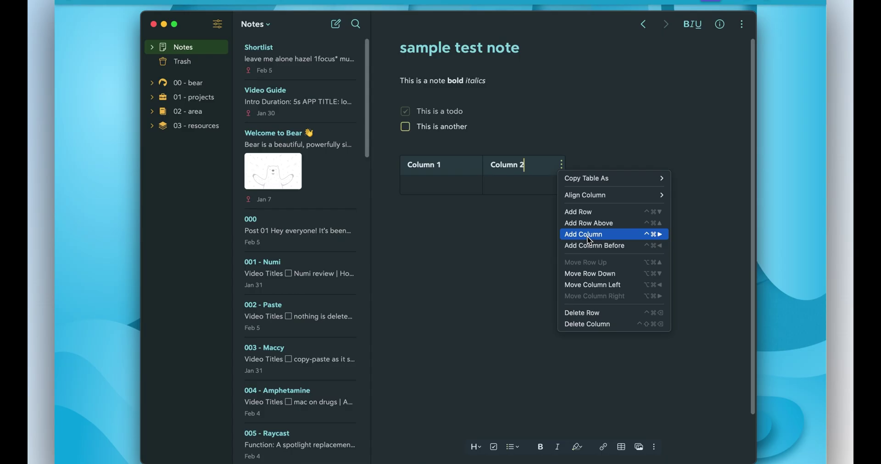
Step: Add a third column and a row to the table, then delete it and insert a new table
click(588, 236)
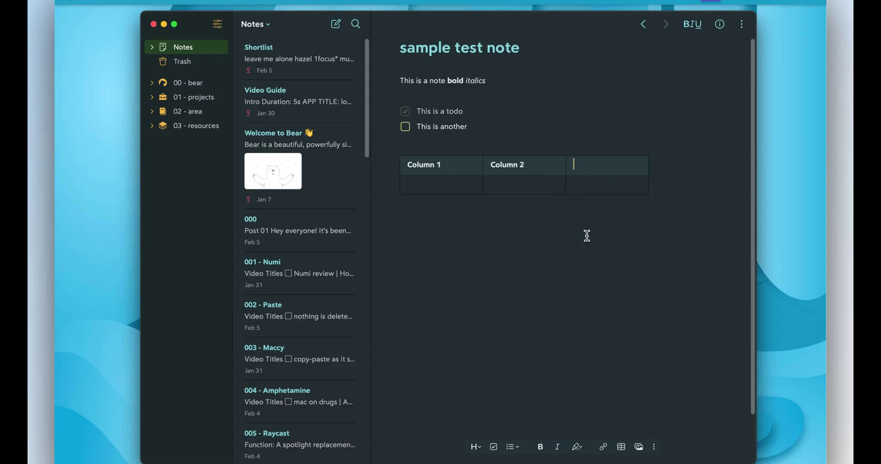
click(644, 165)
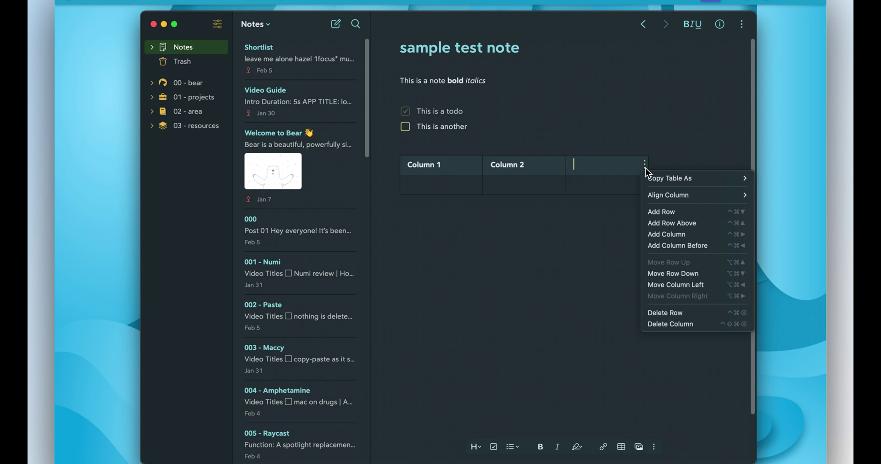
click(663, 213)
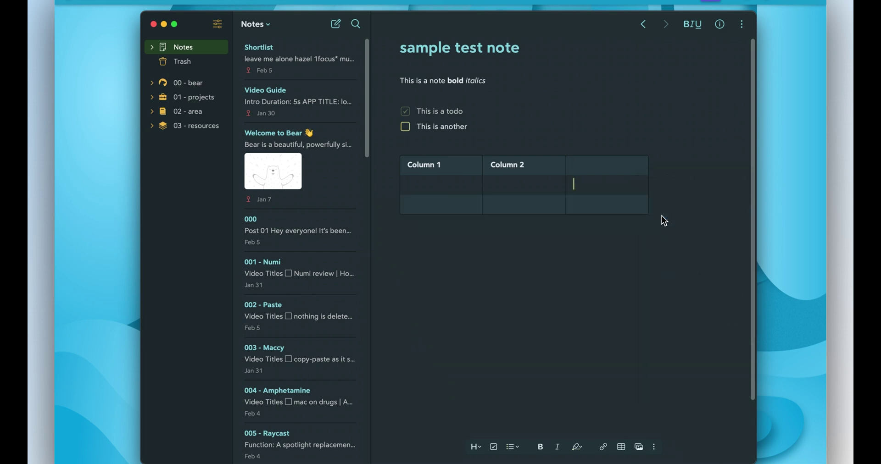
key(ctrl+z)
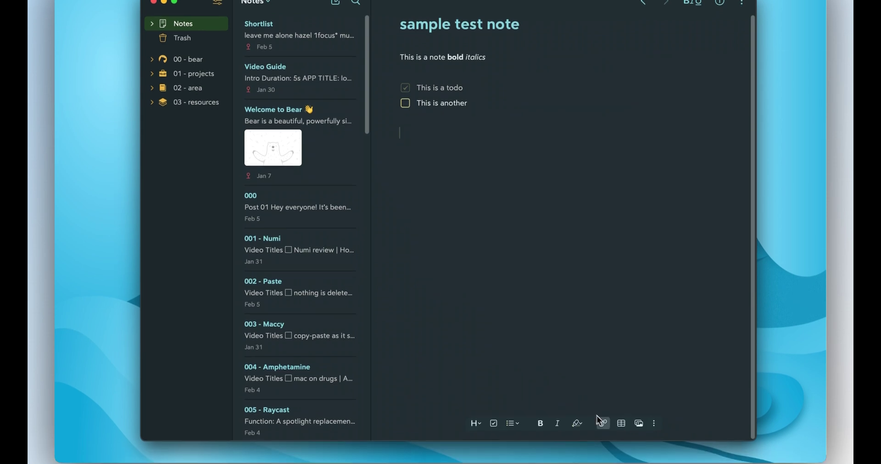
click(619, 426)
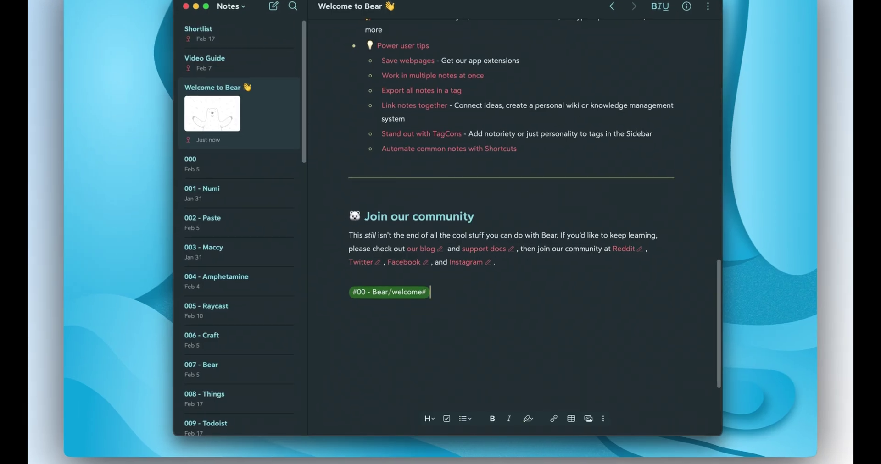
Step: Add 'This is a bold text and this is italics' below the tag, making 'bold' bold
key(Return)
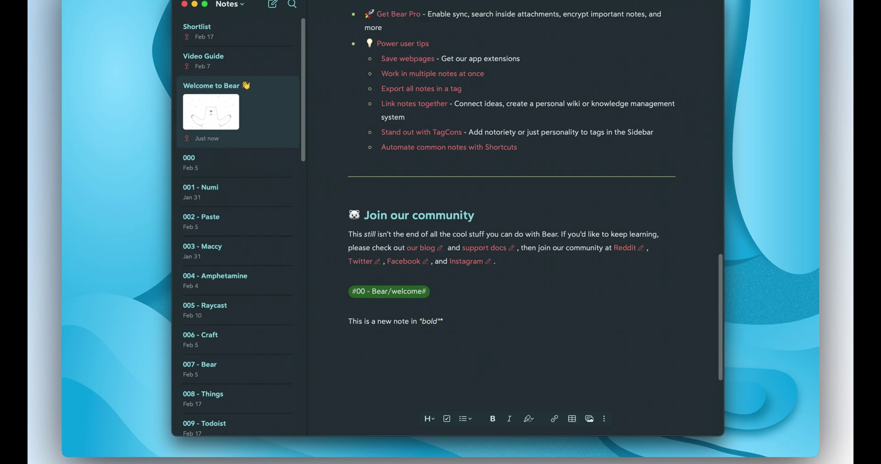
text(*)
text(This is a bold text and this is italics)
double_click(385, 336)
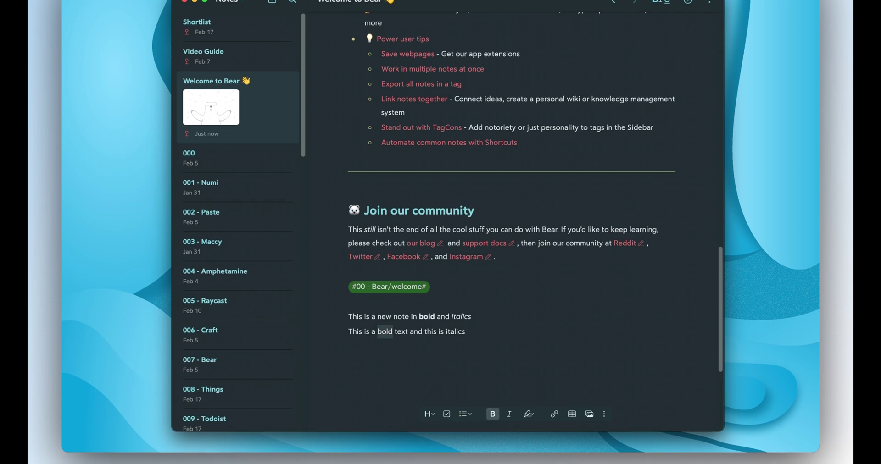
key(super+b)
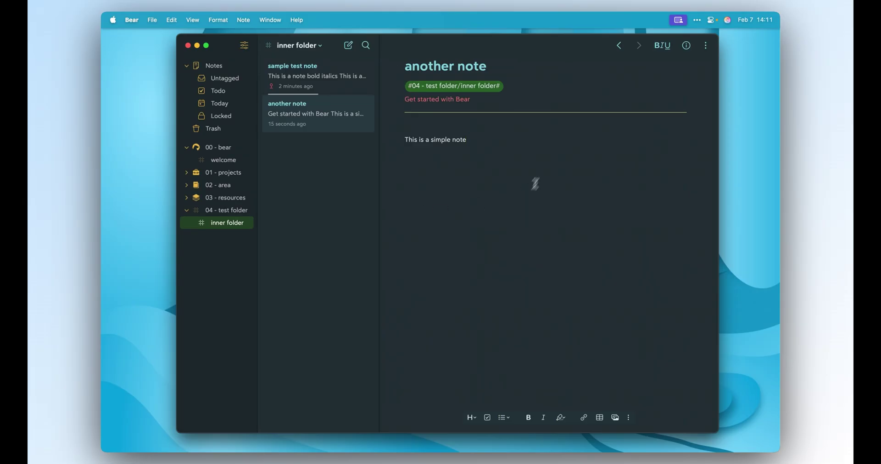
Step: Open sample test note in its own window, move it aside, and show its actions menu
click(324, 87)
right_click(331, 78)
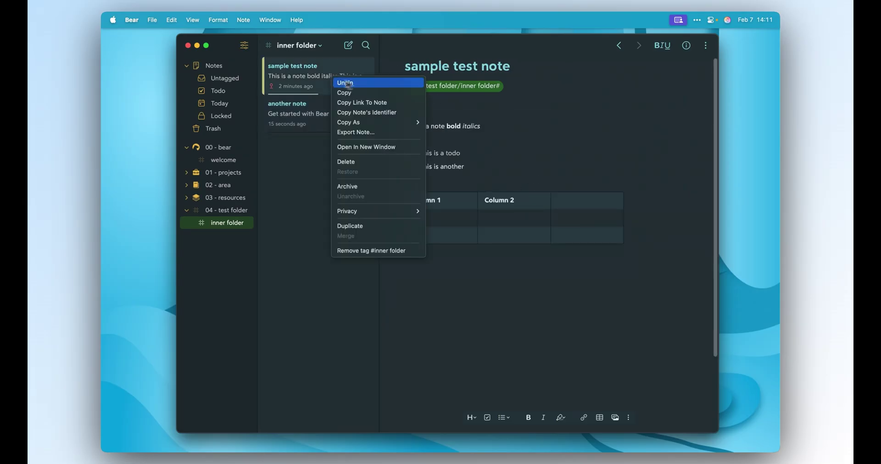
click(373, 149)
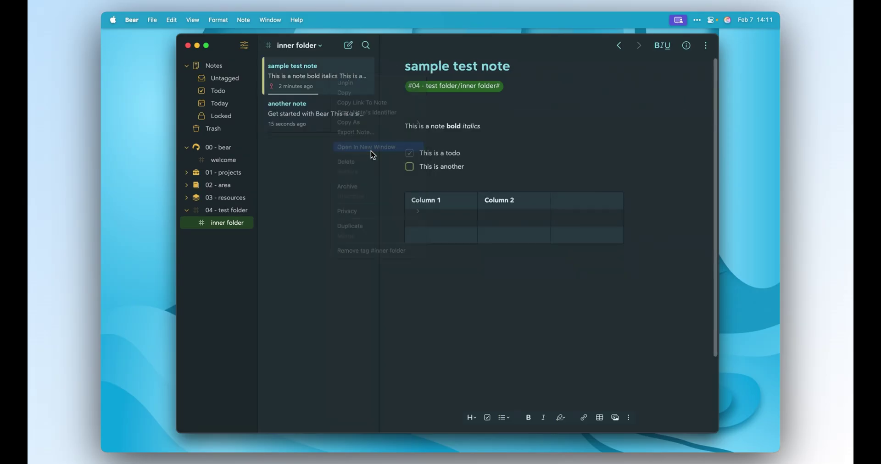
drag(415, 51, 471, 57)
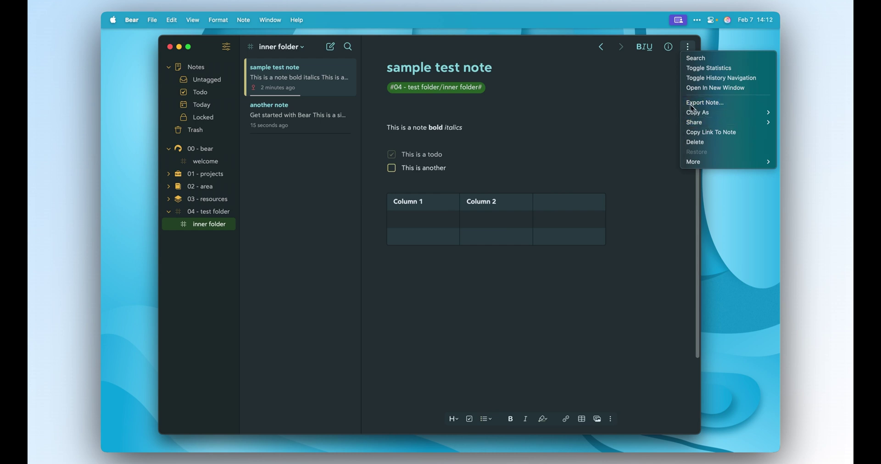
click(709, 102)
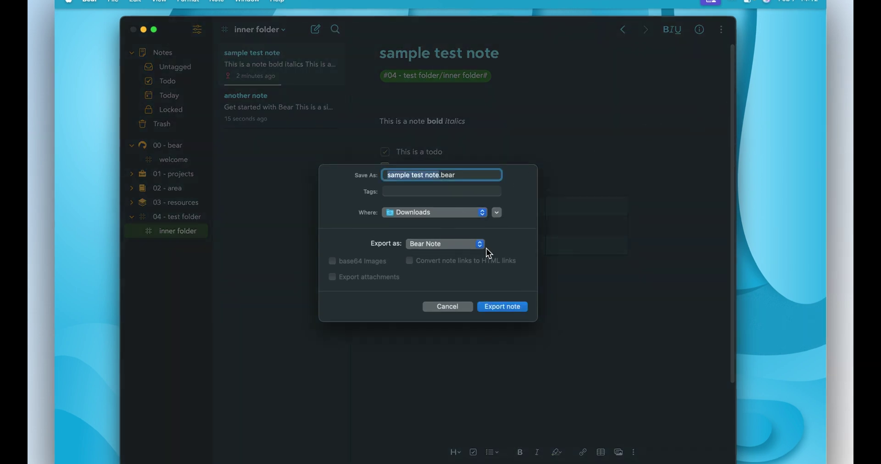
Step: List sample test note's export formats, from TXT and Markdown to PDF, DOCX and ePub
click(482, 246)
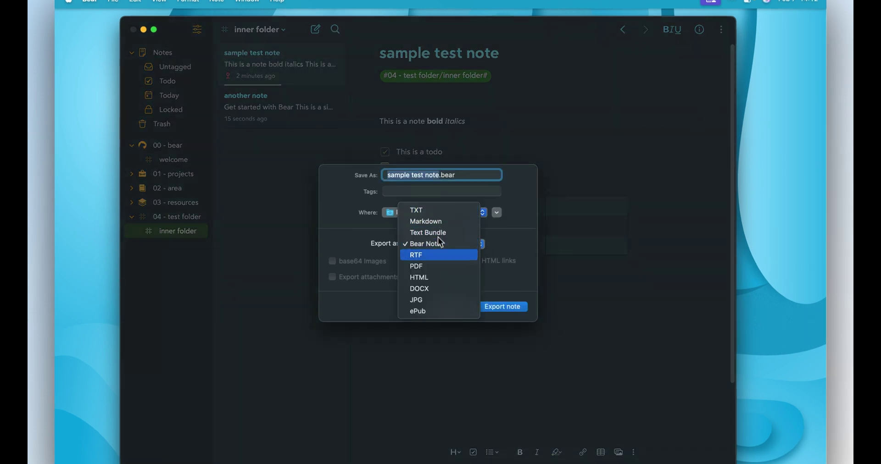